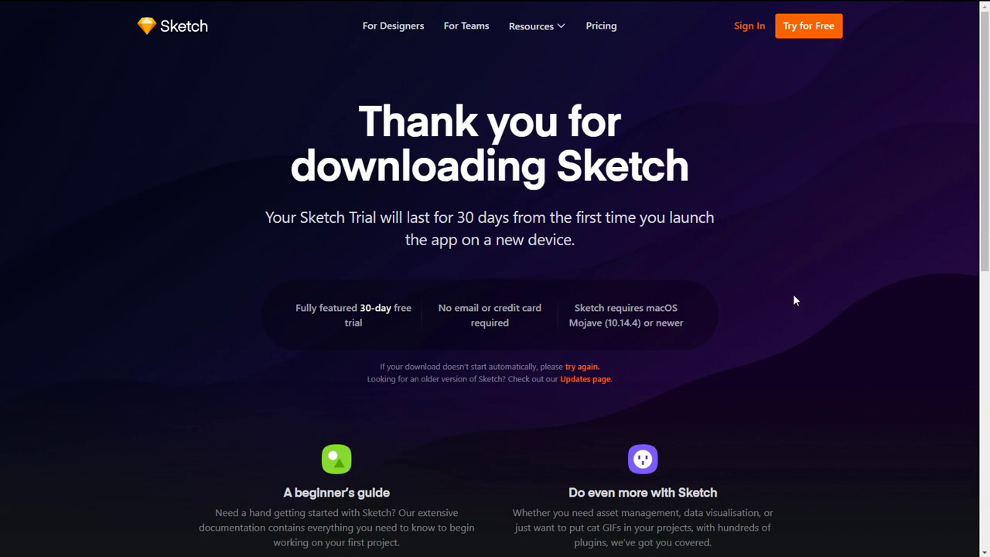
# - Read through the Sketch download page, including the trial period terms
pyautogui.scroll(-1, 793, 299)
pyautogui.scroll(1, 707, 256)
pyautogui.scroll(-1, 592, 227)
pyautogui.scroll(-5, 663, 325)
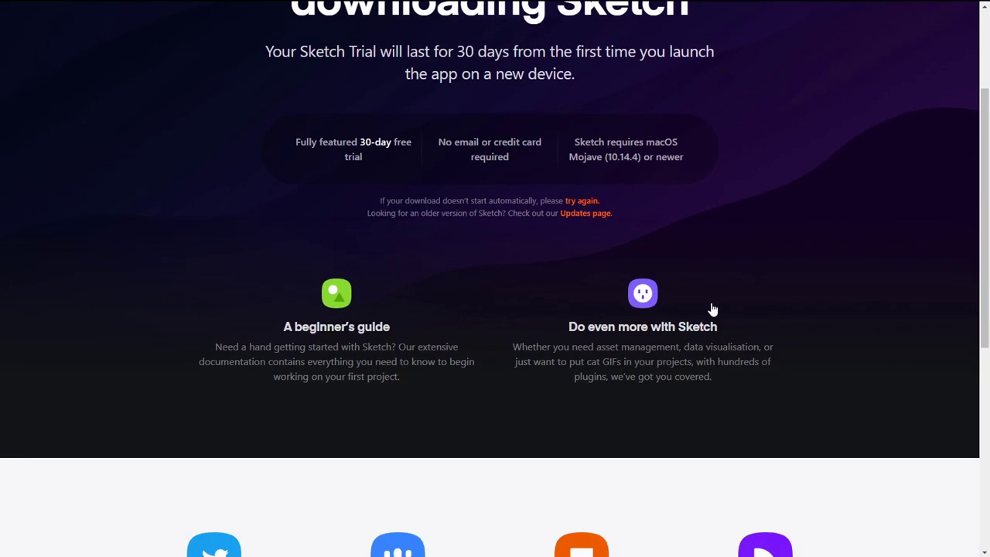
pyautogui.scroll(8, 682, 399)
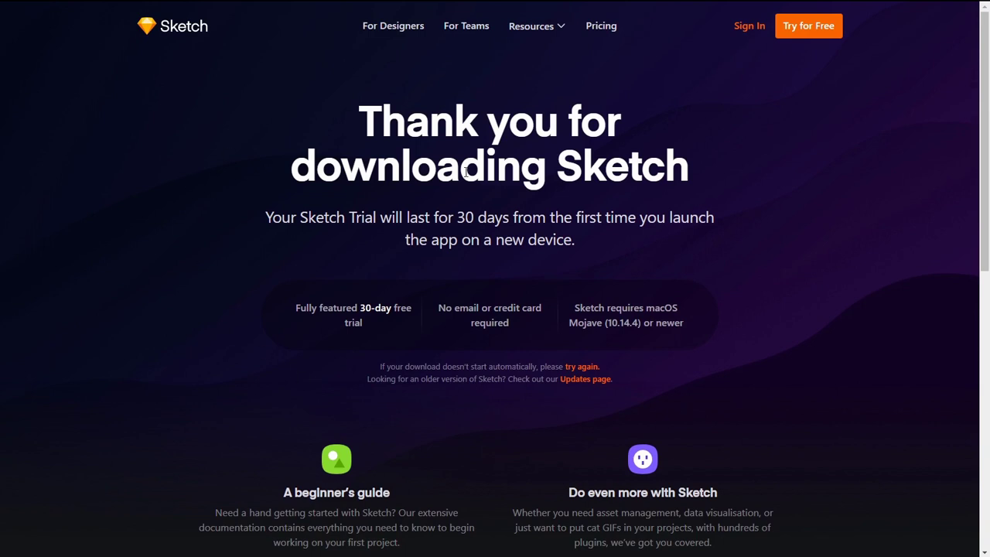
pyautogui.moveTo(264, 217); pyautogui.dragTo(587, 243)
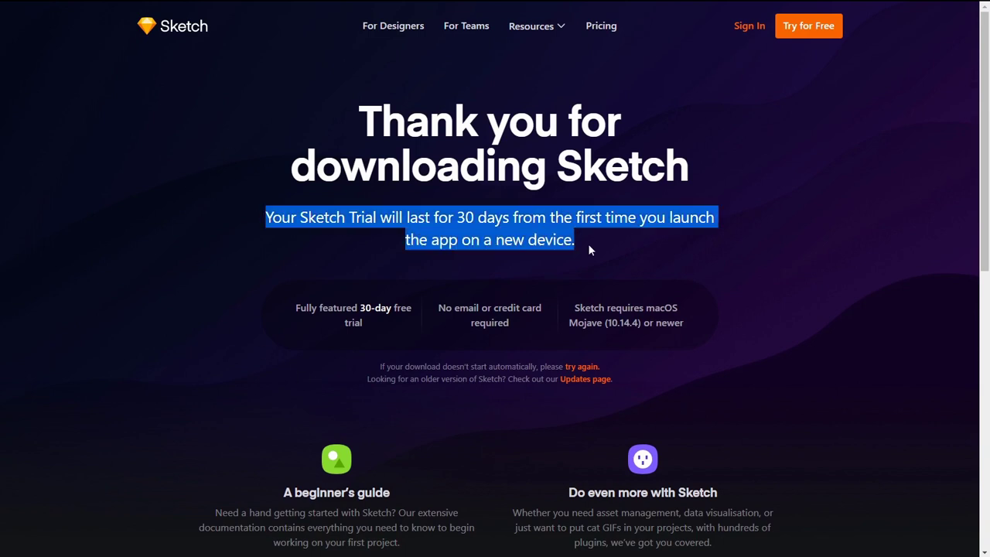
pyautogui.click(588, 244)
# - Open Sketch's pricing page and review the individual and team plans
pyautogui.click(588, 32)
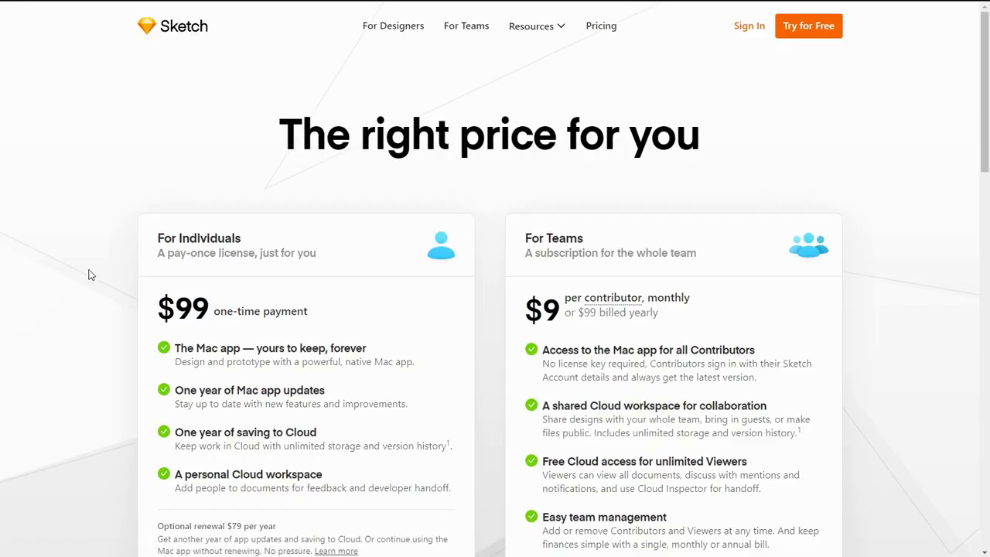
pyautogui.doubleClick(160, 306)
pyautogui.click(328, 300)
pyautogui.scroll(-2, 312, 263)
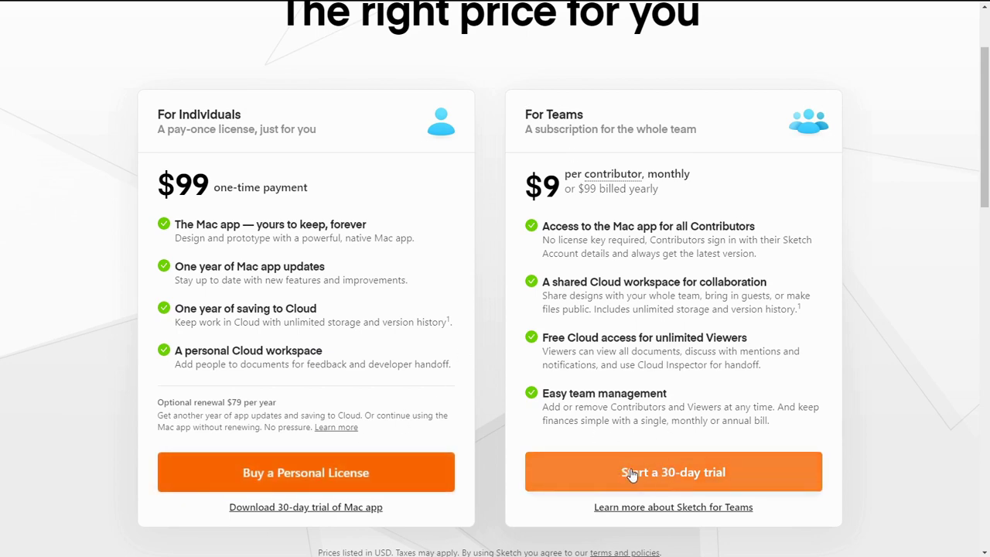
pyautogui.scroll(-3, 684, 470)
pyautogui.scroll(4, 704, 464)
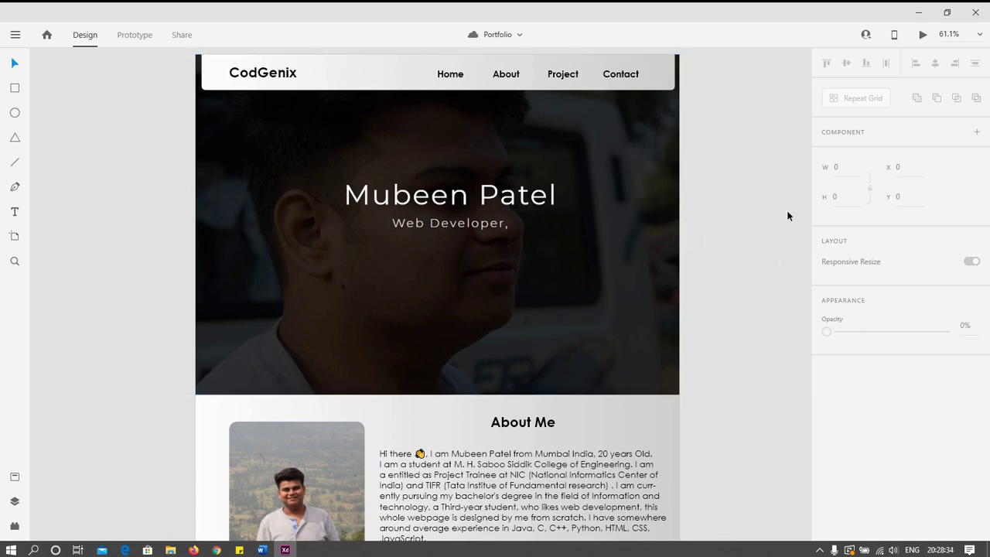
# - Open the Anima plugin for the Portfolio design in Adobe XD
pyautogui.scroll(-5, 743, 364)
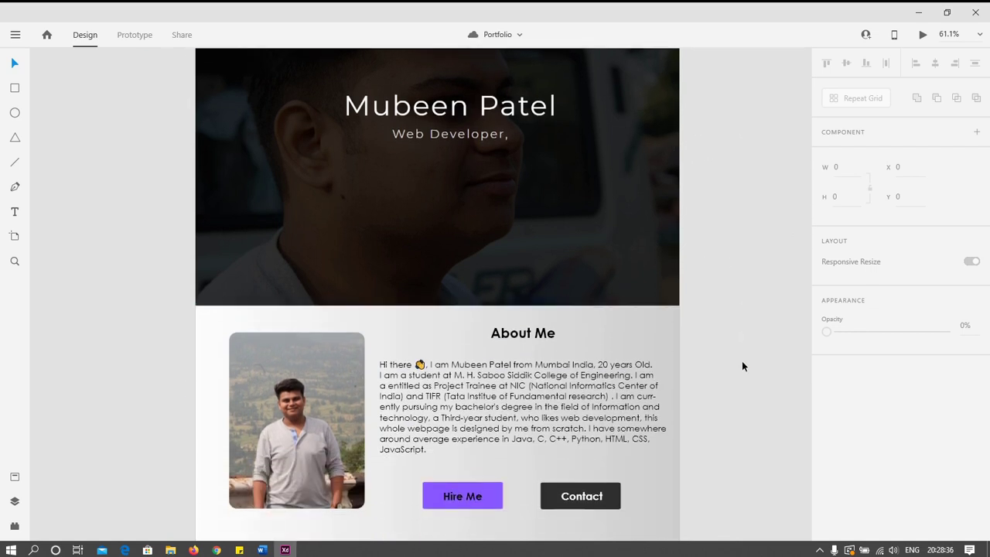
pyautogui.scroll(3, 735, 375)
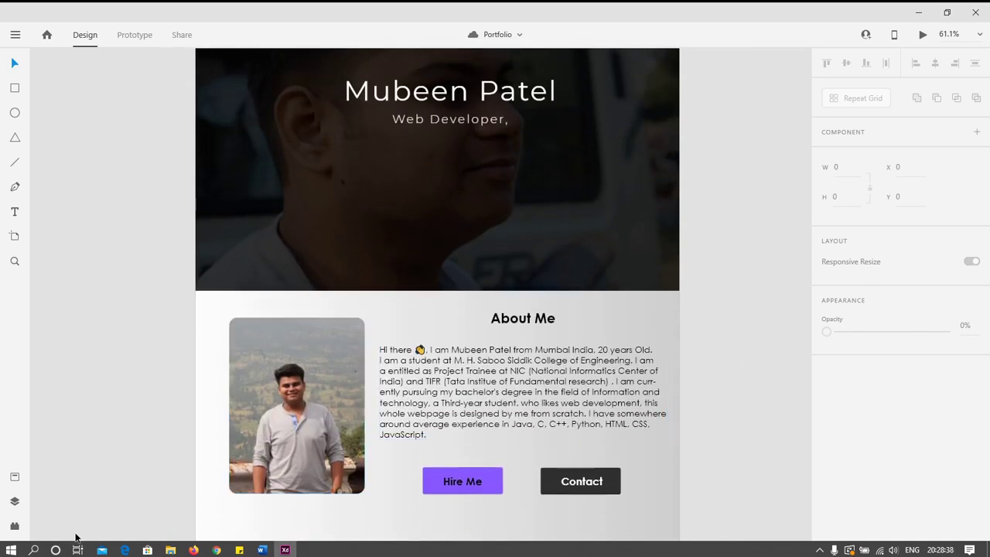
pyautogui.click(16, 527)
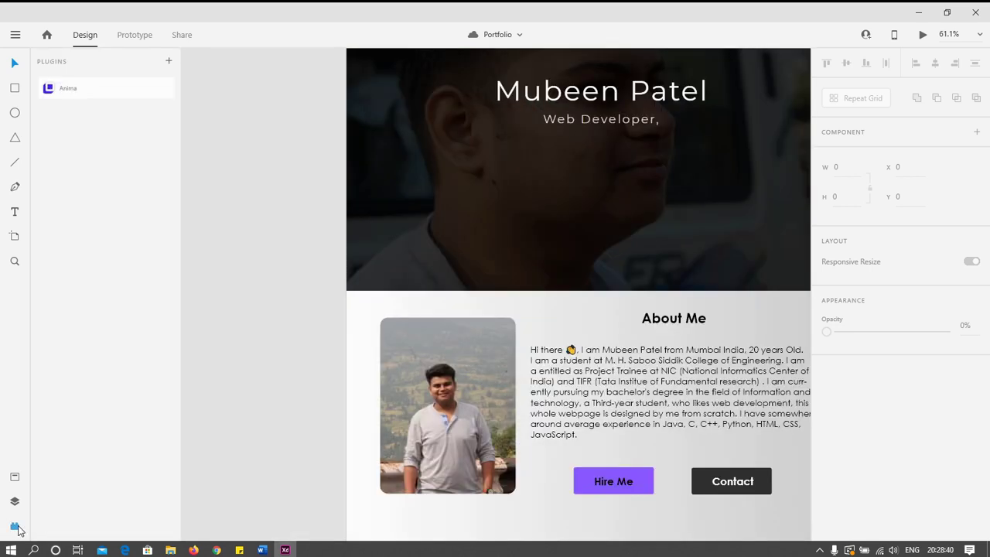
pyautogui.click(68, 93)
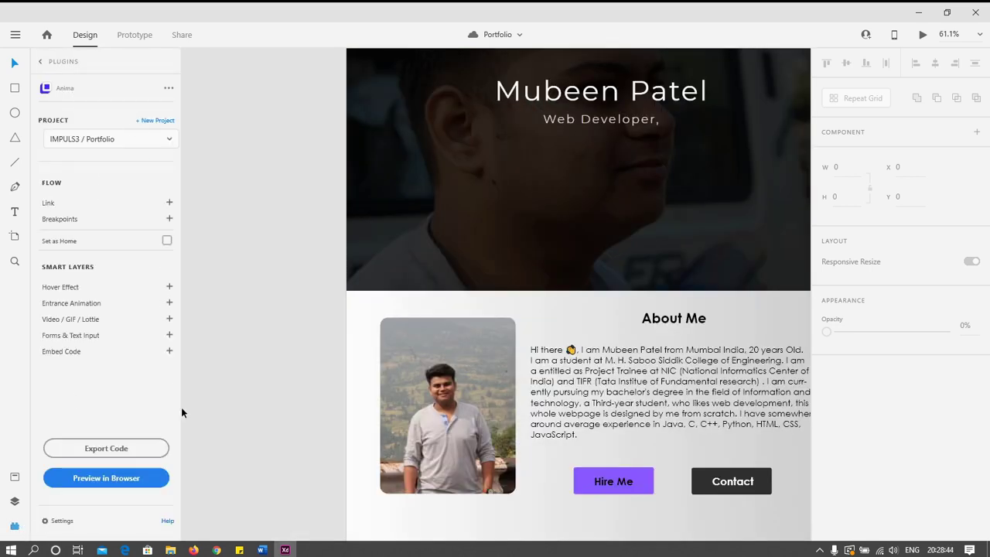
# - Preview the portfolio page in the browser through Anima and look it over down to the About Me section
pyautogui.moveTo(502, 234); pyautogui.dragTo(422, 360)
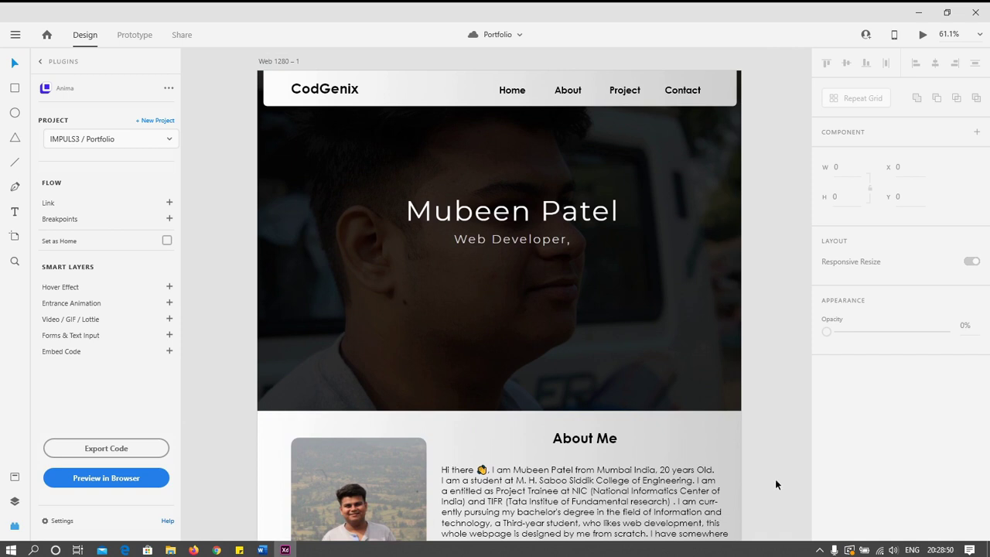
pyautogui.scroll(-3, 775, 479)
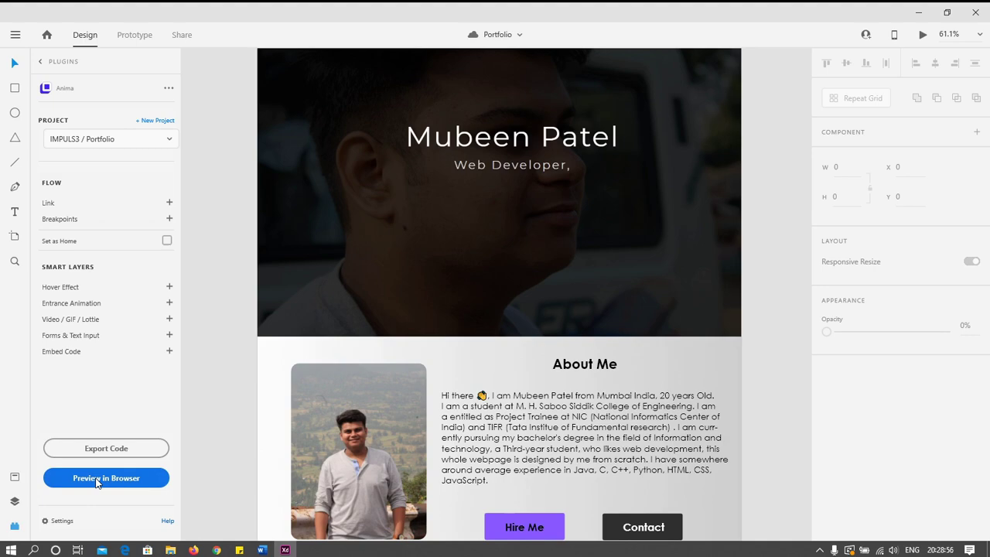
pyautogui.click(98, 479)
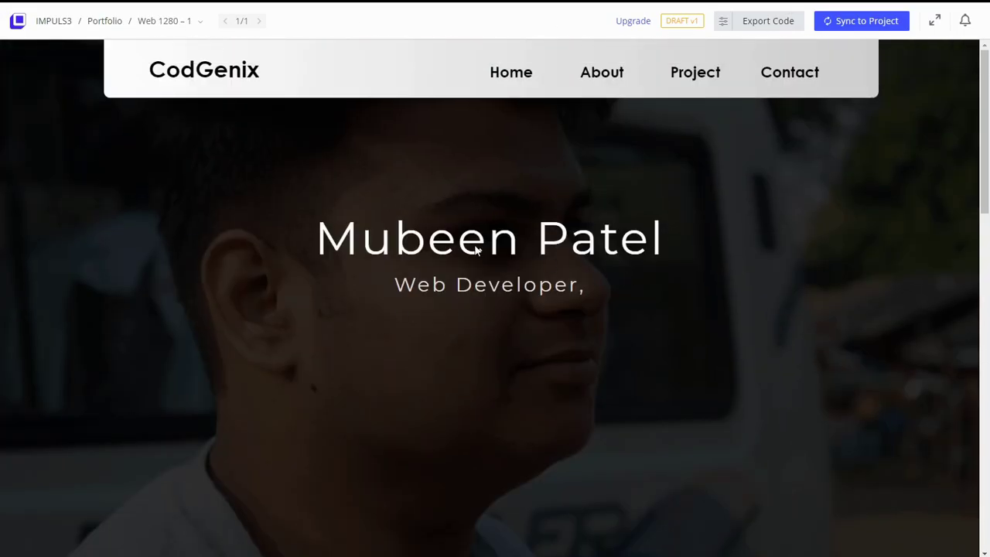
pyautogui.scroll(-1, 364, 261)
pyautogui.scroll(-2, 370, 263)
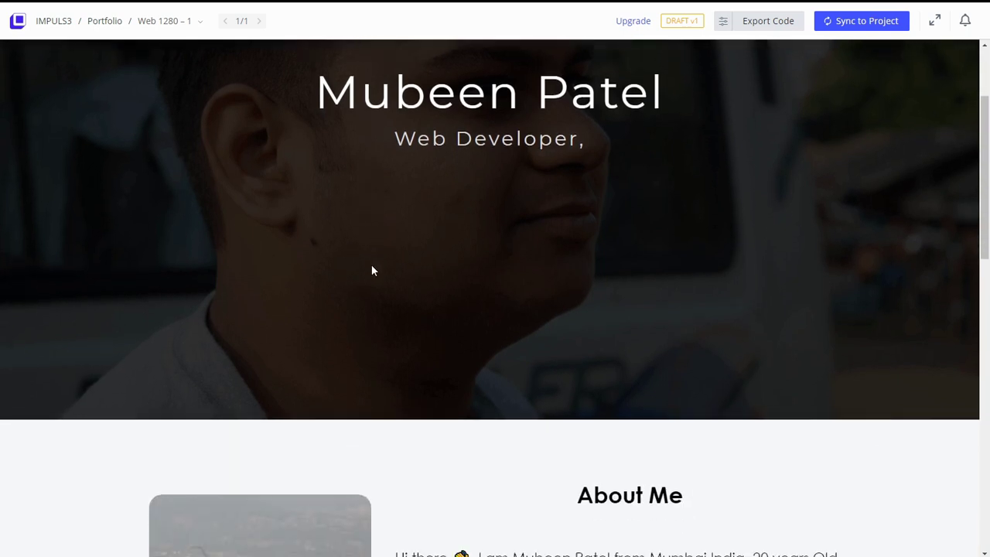
pyautogui.scroll(-5, 372, 270)
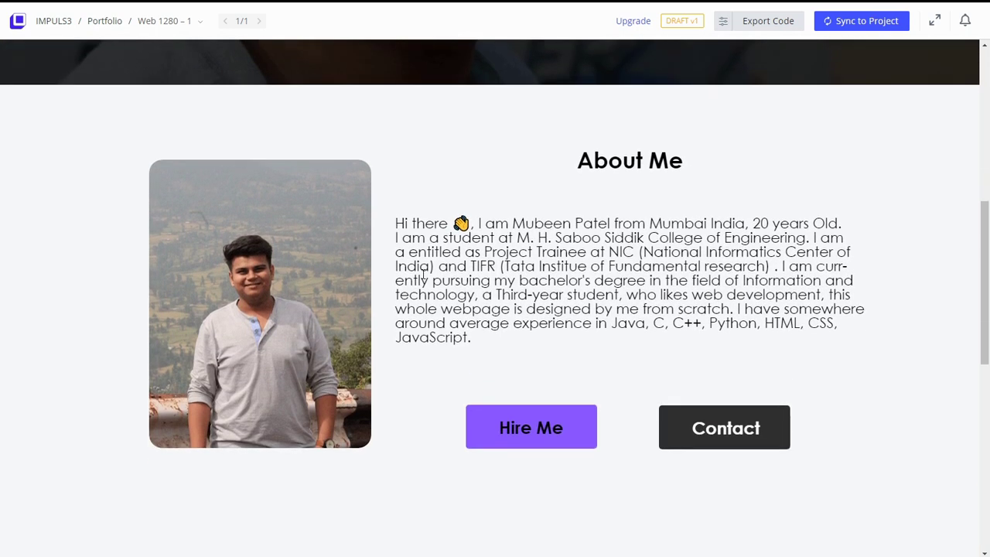
# - Return to Adobe XD and set the "For test" text below the contact form up as an Anima form input of type Text
pyautogui.hotkey('alt', 'Tab')
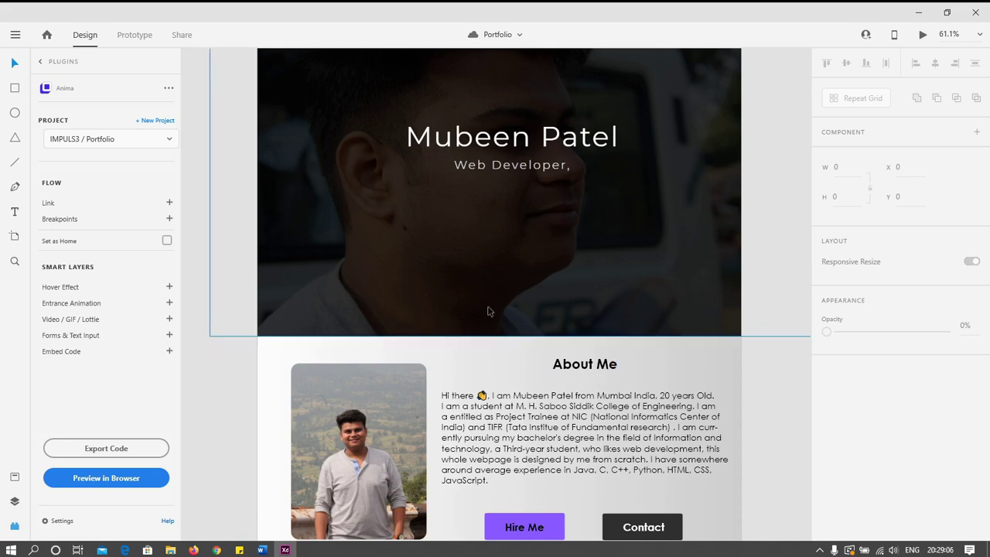
pyautogui.scroll(-3, 775, 320)
pyautogui.scroll(-7, 778, 337)
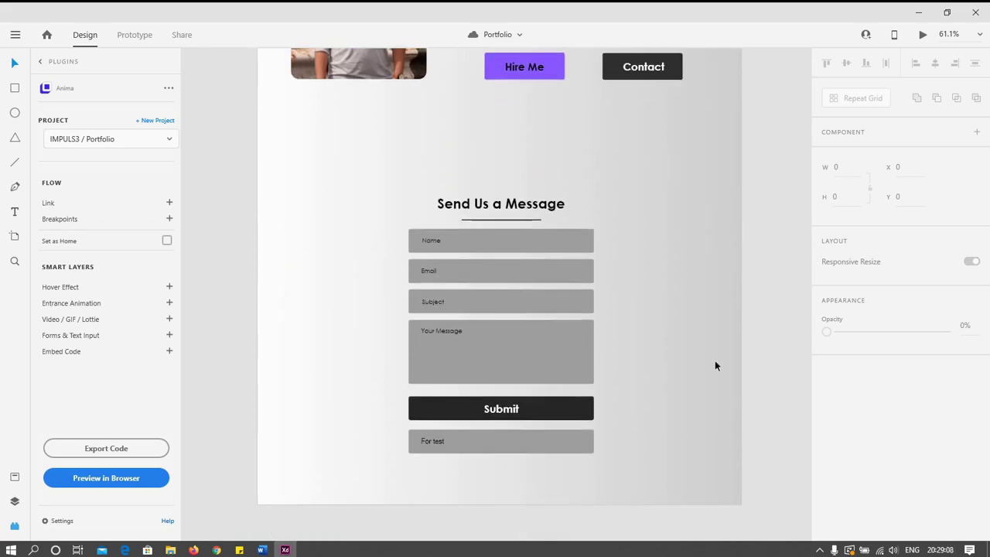
pyautogui.doubleClick(435, 442)
pyautogui.click(169, 335)
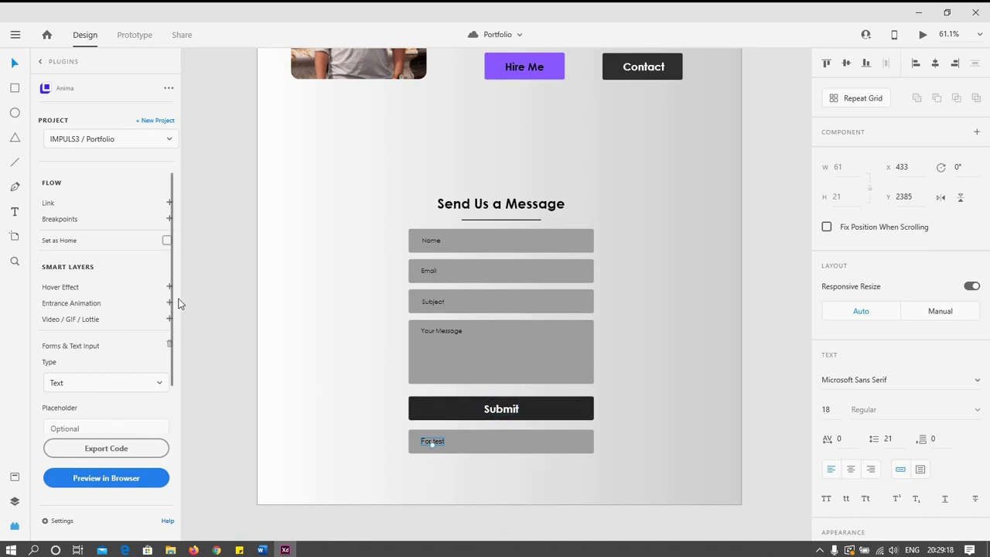
pyautogui.scroll(-2, 135, 420)
pyautogui.click(113, 455)
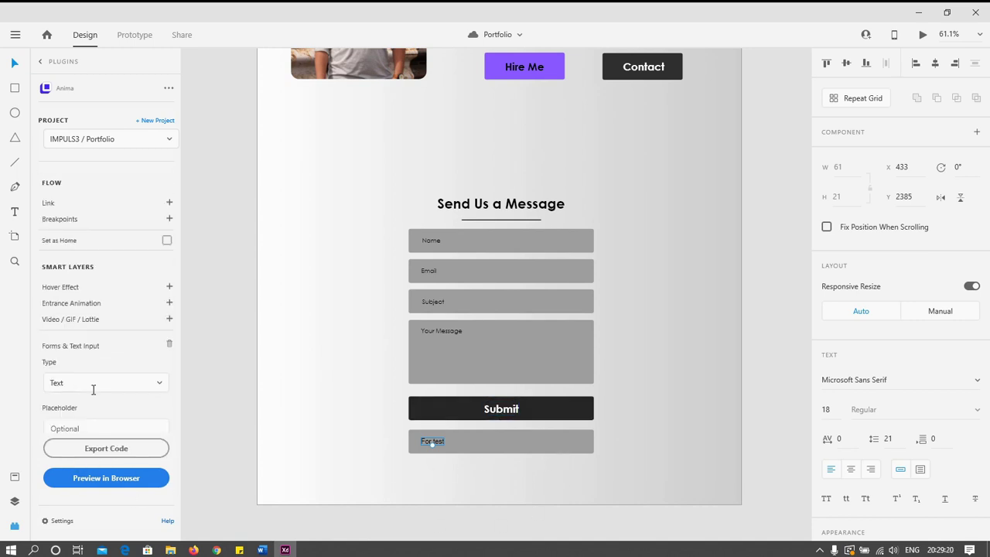
pyautogui.scroll(-2, 124, 332)
pyautogui.scroll(2, 248, 332)
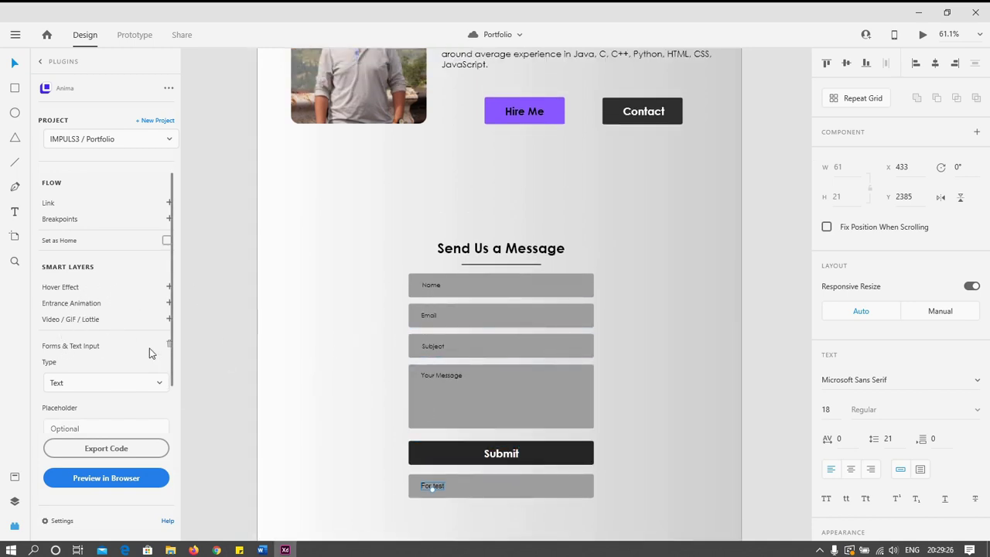
# - Check the Submit button's smart layers, and save a Rotate hover effect with ease curve and 0.2 duration on the Hire Me button
pyautogui.click(419, 451)
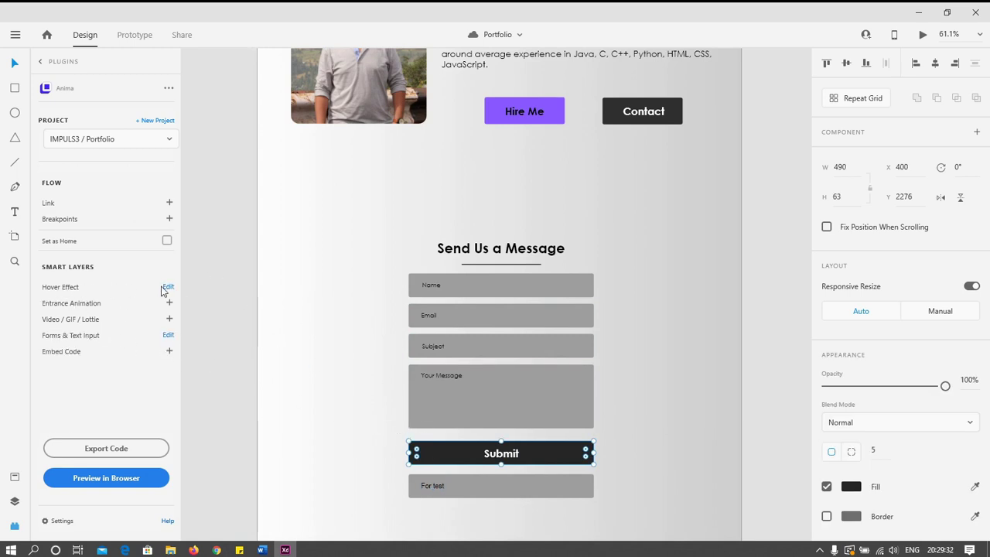
pyautogui.click(499, 120)
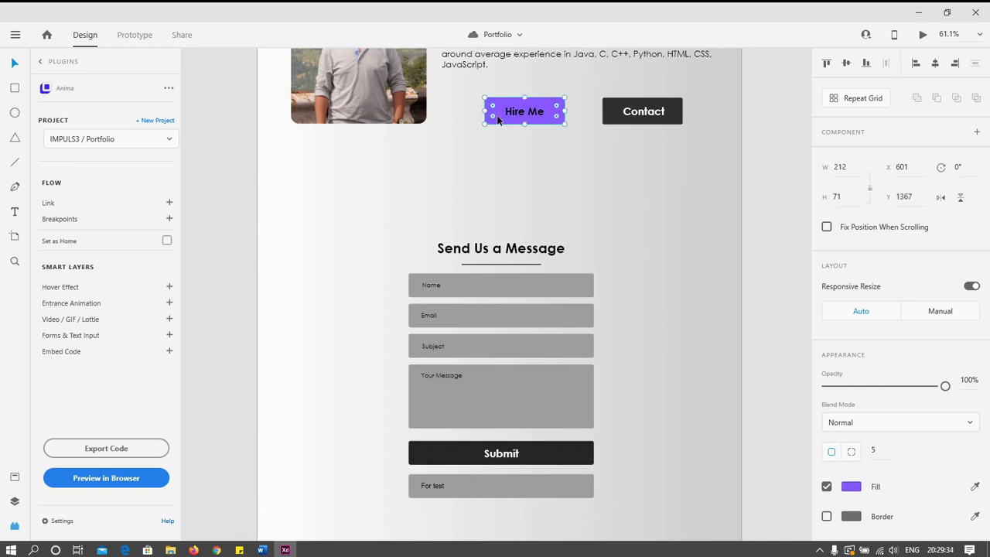
pyautogui.click(171, 287)
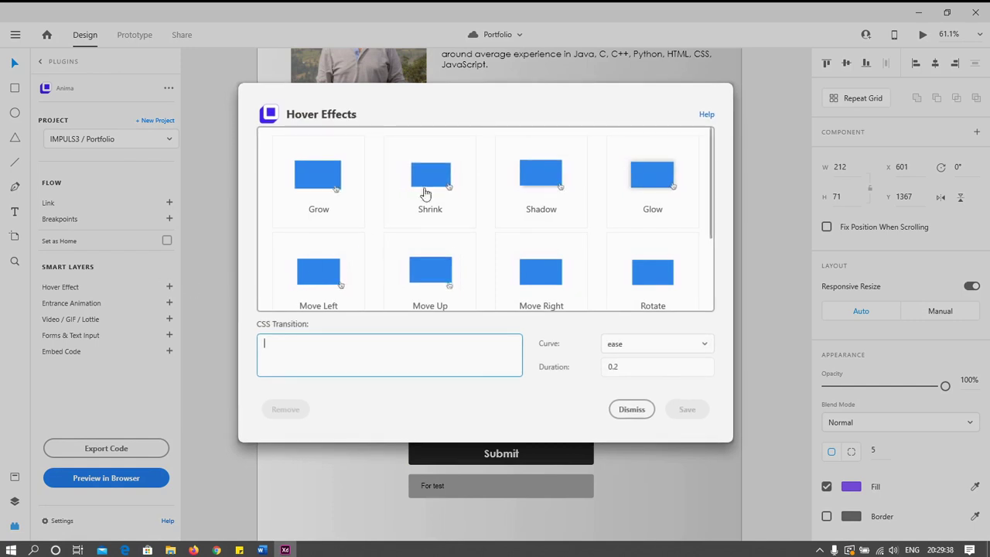
pyautogui.click(653, 272)
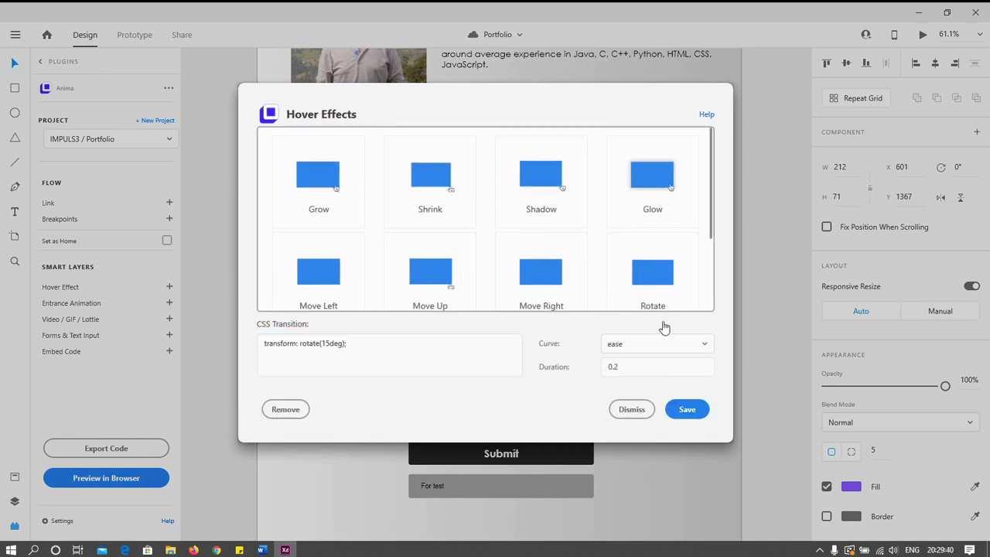
pyautogui.click(687, 409)
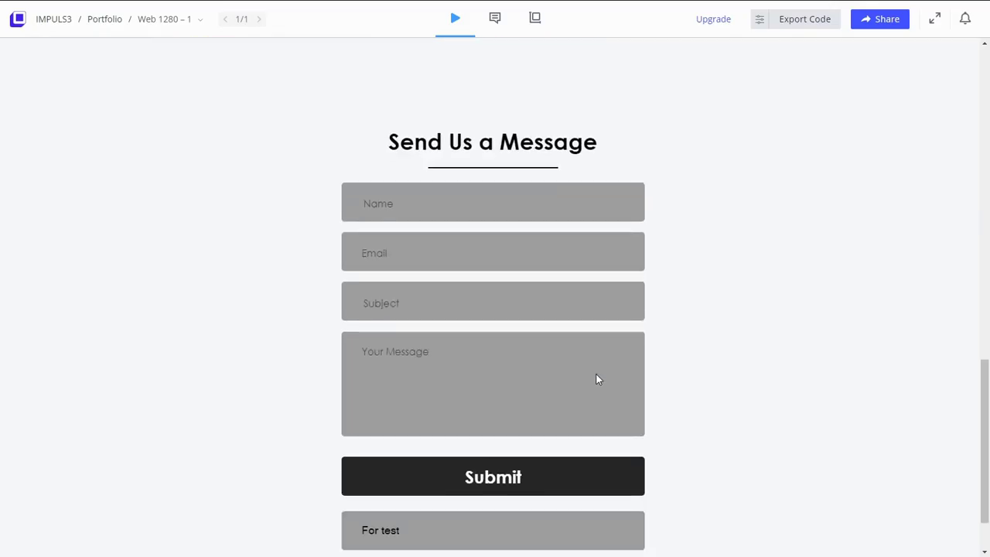
# - Examine the Send Us a Message form and the buttons above it in the browser preview and the XD design
pyautogui.scroll(-1, 542, 387)
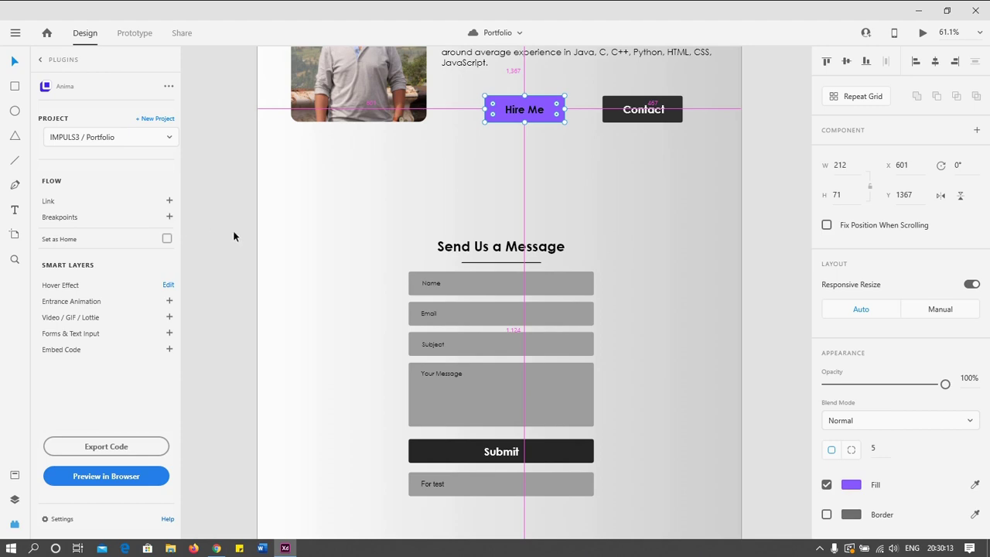
pyautogui.scroll(3, 377, 256)
pyautogui.scroll(-3, 378, 256)
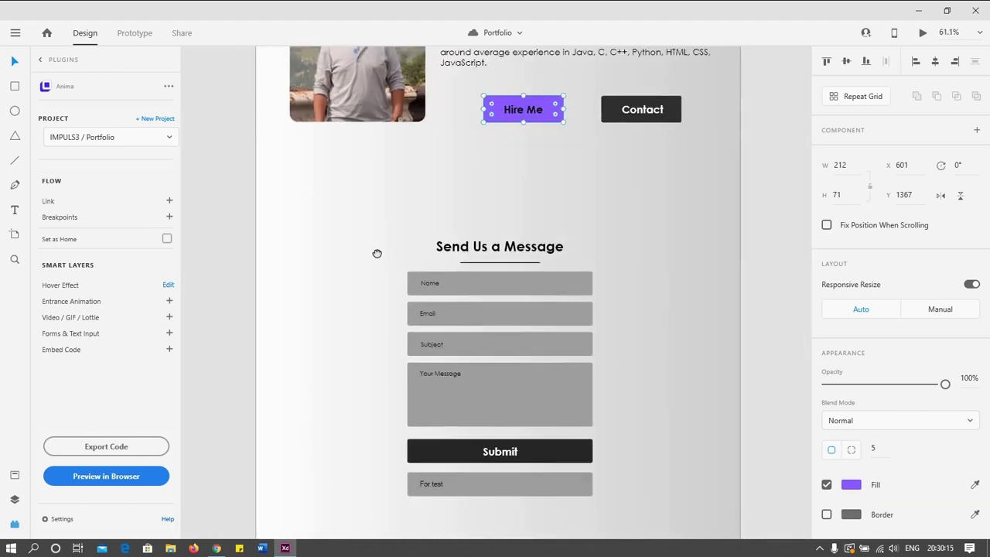
pyautogui.moveTo(377, 254); pyautogui.dragTo(382, 313)
pyautogui.click(700, 297)
pyautogui.moveTo(634, 322); pyautogui.dragTo(642, 221)
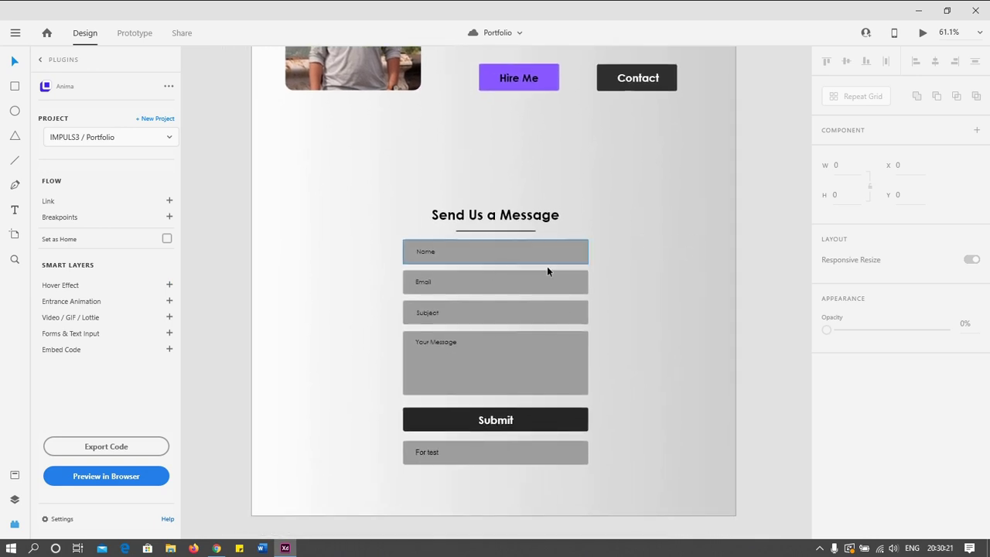
pyautogui.scroll(-1, 619, 286)
pyautogui.scroll(4, 615, 299)
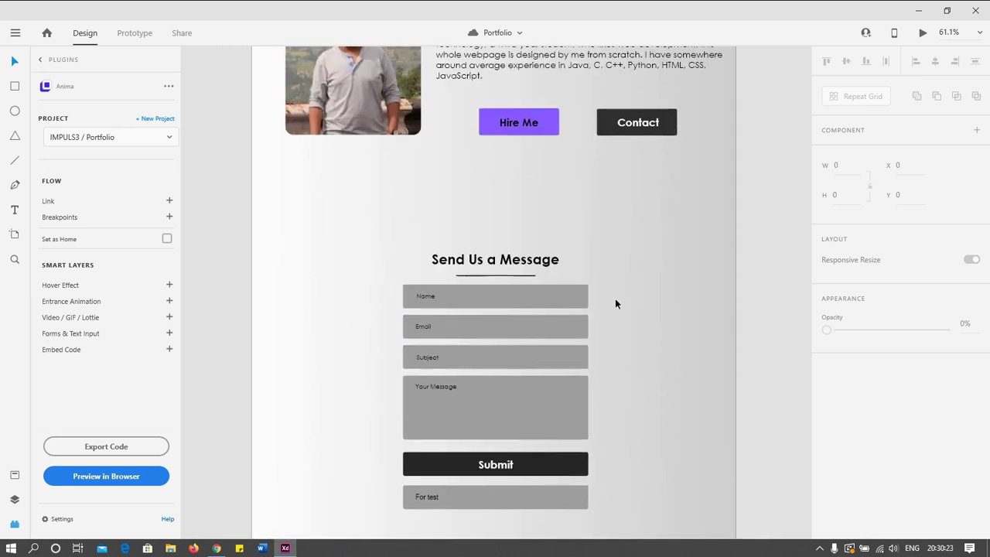
pyautogui.scroll(2, 615, 299)
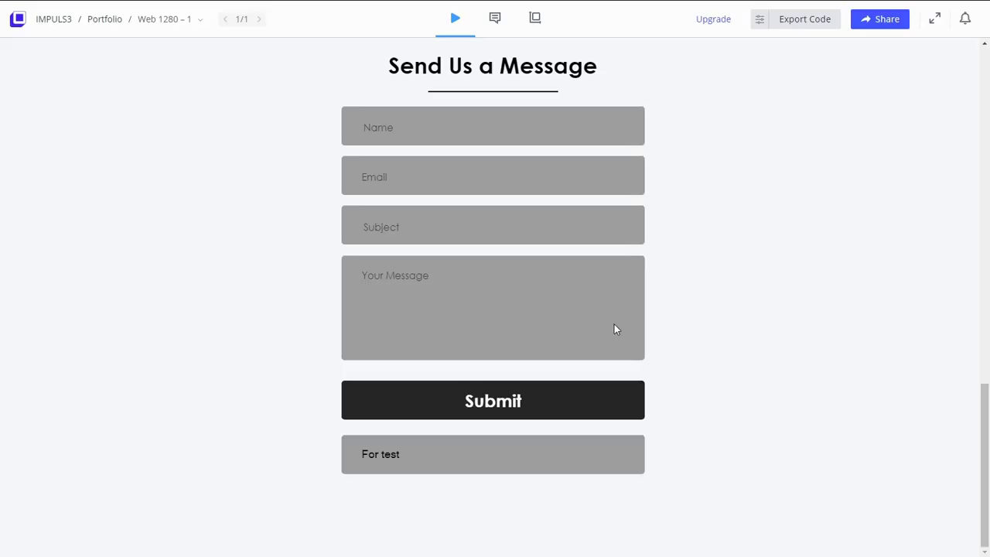
# - Look through the browser preview and test the contact form by submitting it with empty fields
pyautogui.scroll(10, 815, 286)
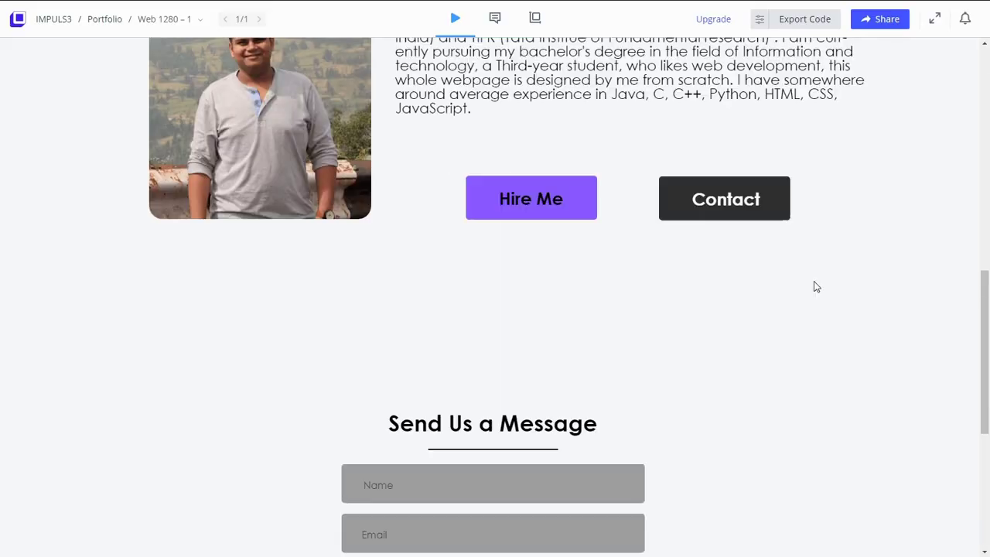
pyautogui.scroll(5, 813, 284)
pyautogui.scroll(-15, 813, 283)
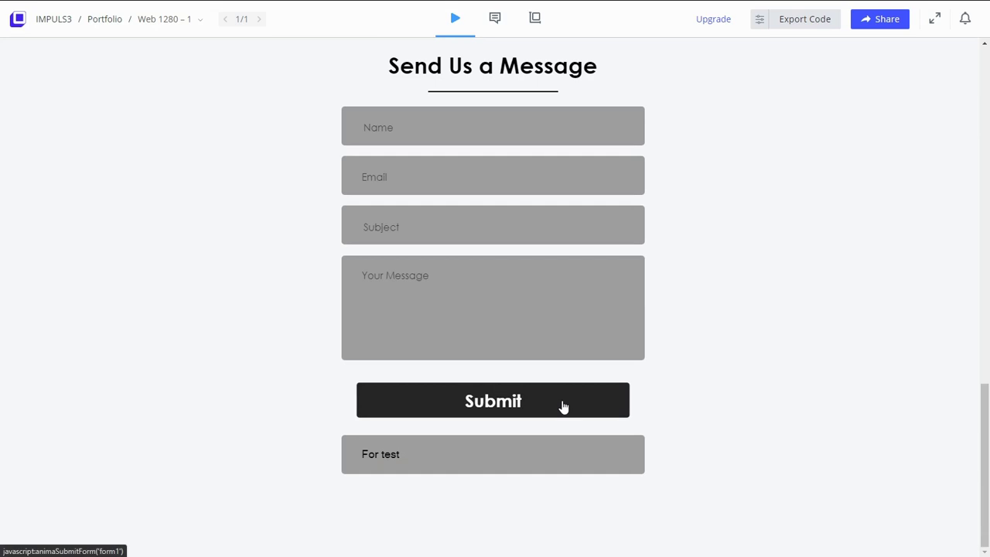
pyautogui.click(561, 405)
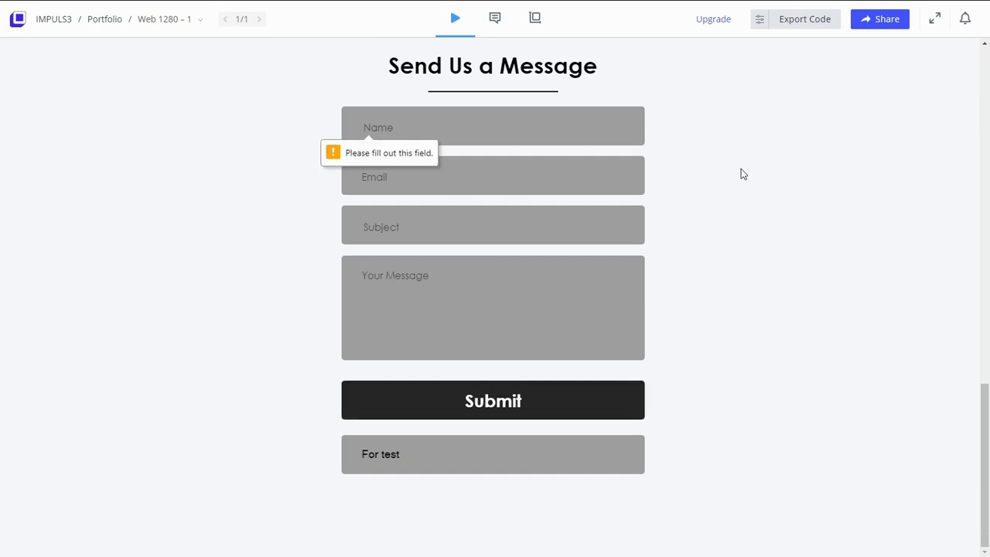
# - Try to export the previewed page's code, and dismiss the Pro upgrade dialog
pyautogui.scroll(8, 747, 184)
pyautogui.scroll(5, 797, 213)
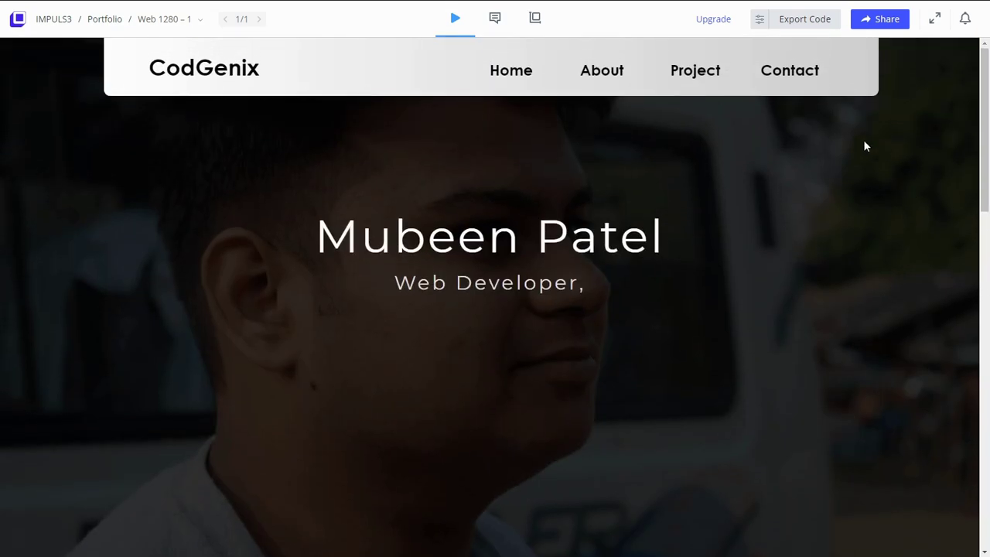
pyautogui.click(804, 20)
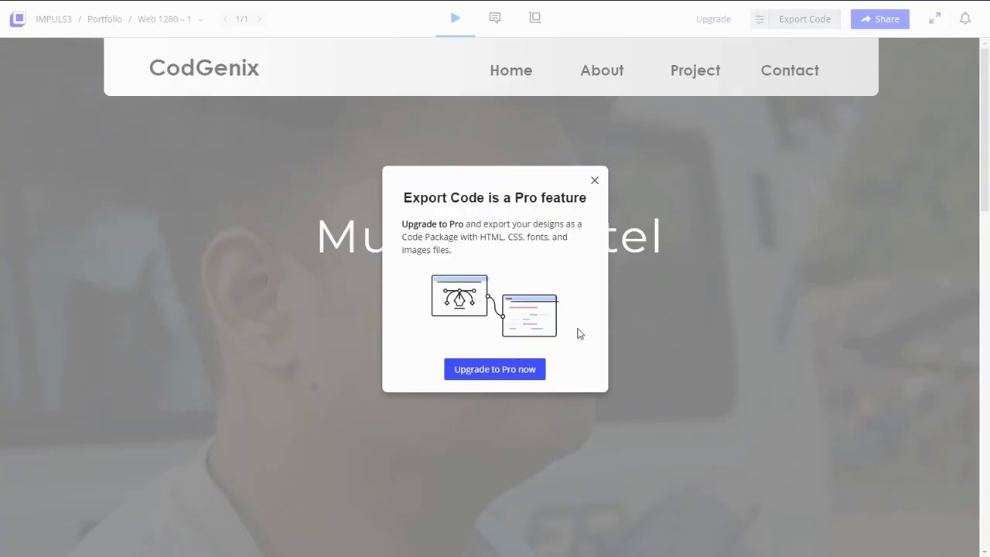
pyautogui.click(595, 182)
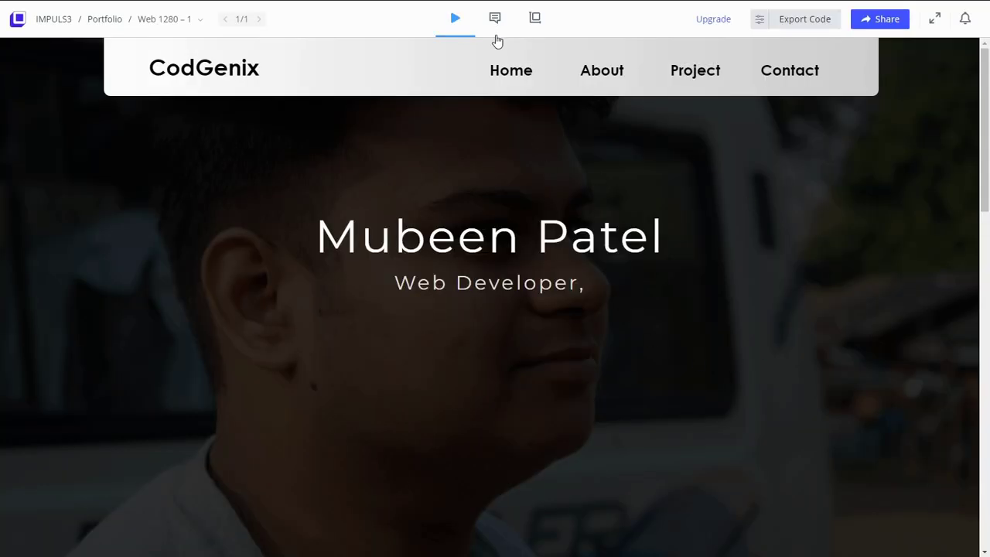